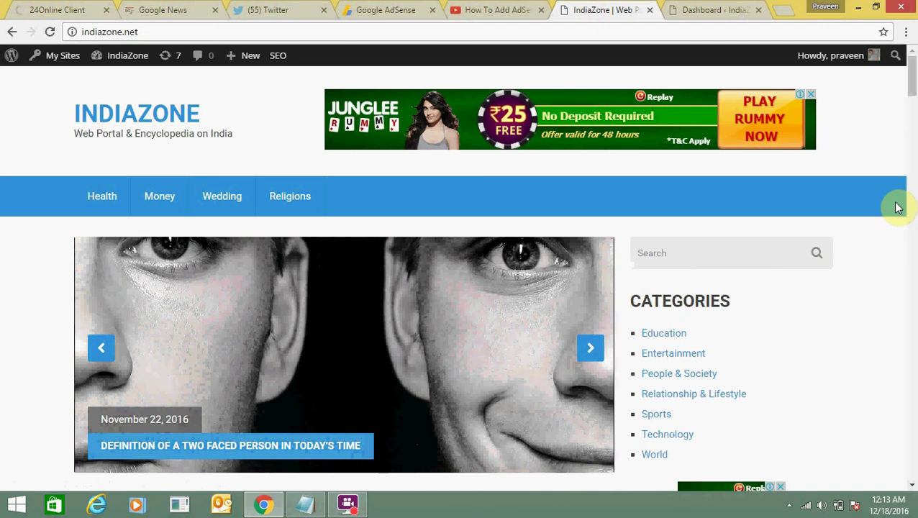
Step: Open the 'Definition of A Two Faced Person' post and scroll through it to see the ads between paragraphs
{"action": "left_click_drag", "start_coordinate": [913, 90], "coordinate": [912, 133]}
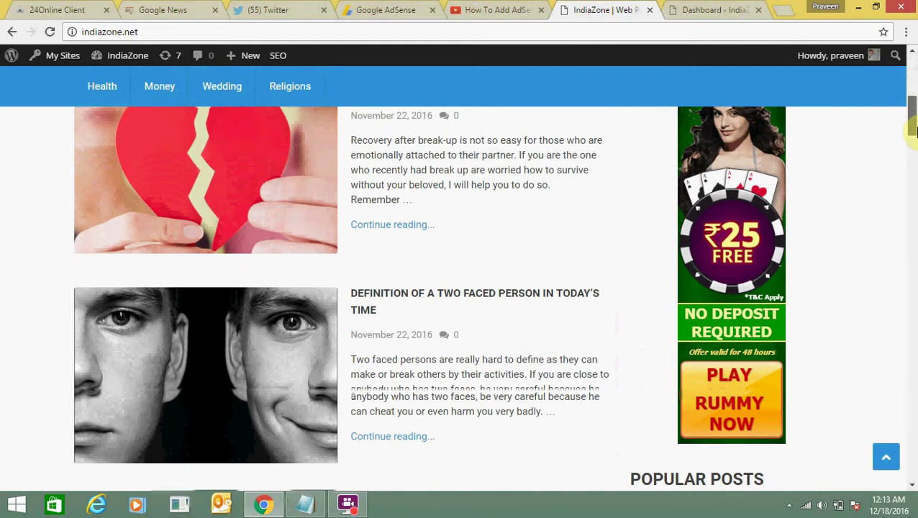
{"action": "left_click", "coordinate": [481, 291]}
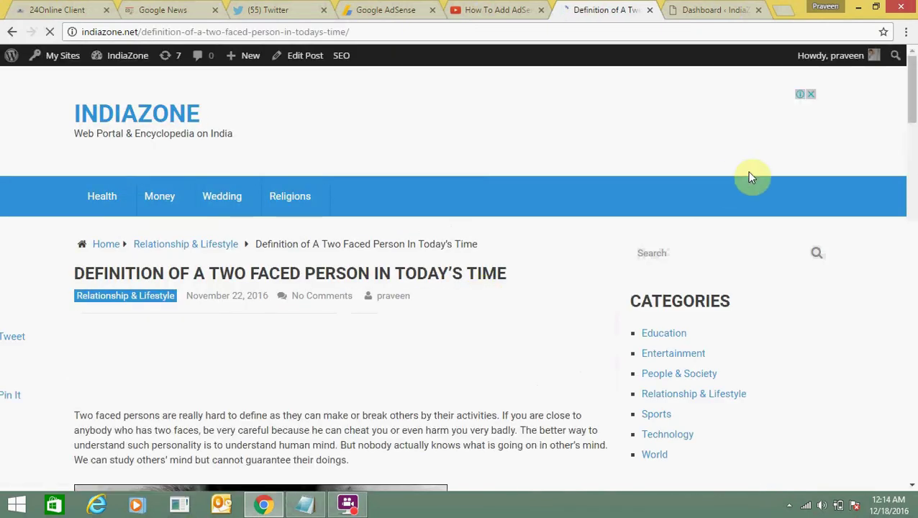
{"action": "left_click_drag", "start_coordinate": [912, 101], "coordinate": [912, 129]}
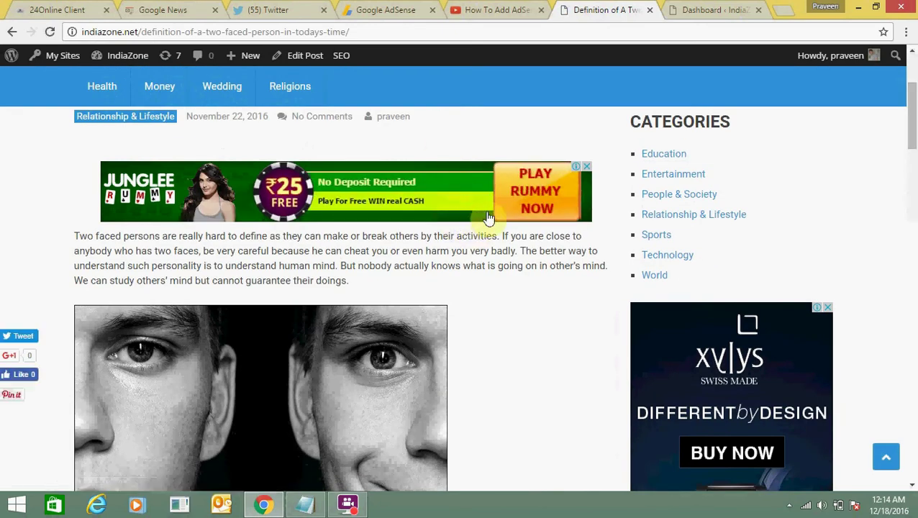
{"action": "scroll", "coordinate": [914, 124], "scroll_direction": "up", "scroll_amount": 2}
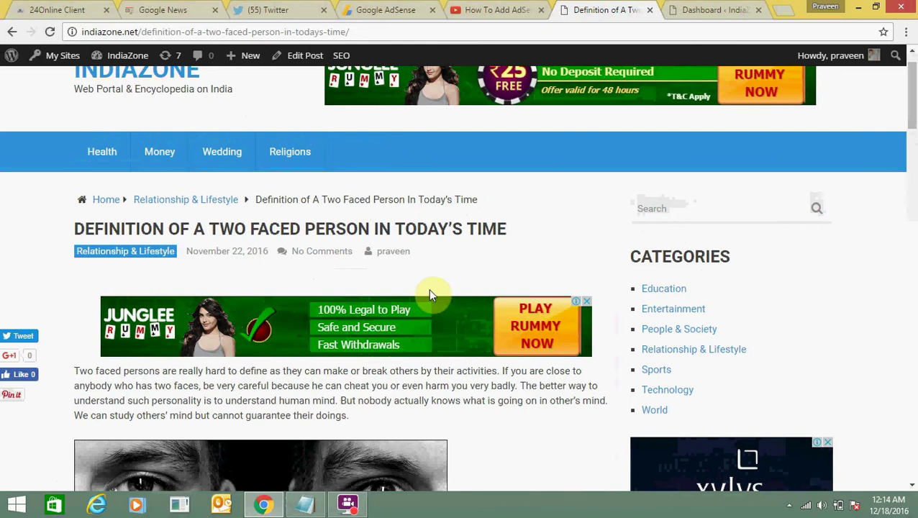
{"action": "left_click_drag", "start_coordinate": [914, 94], "coordinate": [910, 178]}
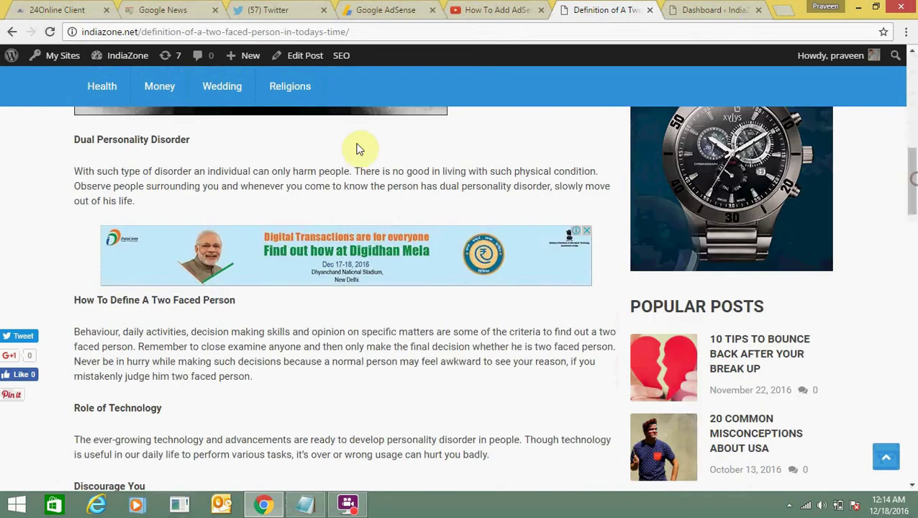
{"action": "left_click_drag", "start_coordinate": [304, 172], "coordinate": [316, 187]}
{"action": "left_click_drag", "start_coordinate": [194, 332], "coordinate": [238, 361]}
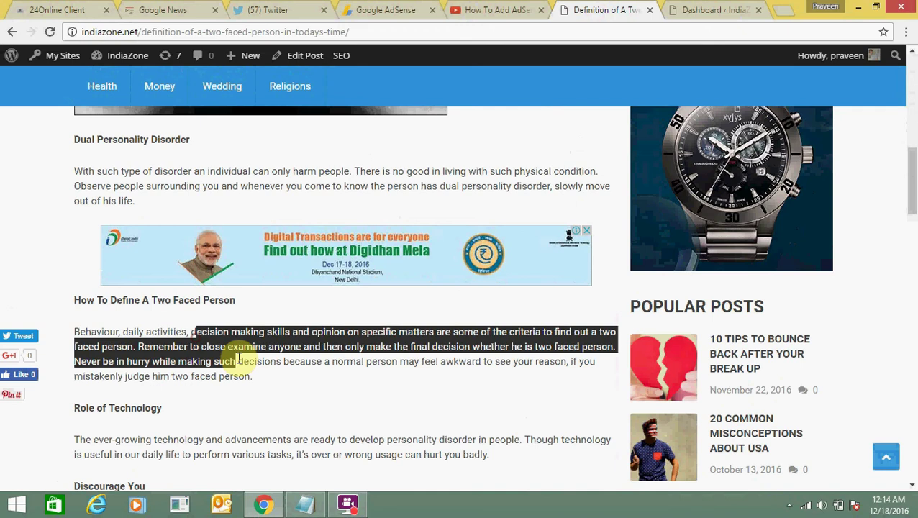
Step: Select and copy the AdSense ad code for the 'ad link unit' ad, then close the code window
{"action": "left_click", "coordinate": [722, 7]}
{"action": "left_click", "coordinate": [387, 7]}
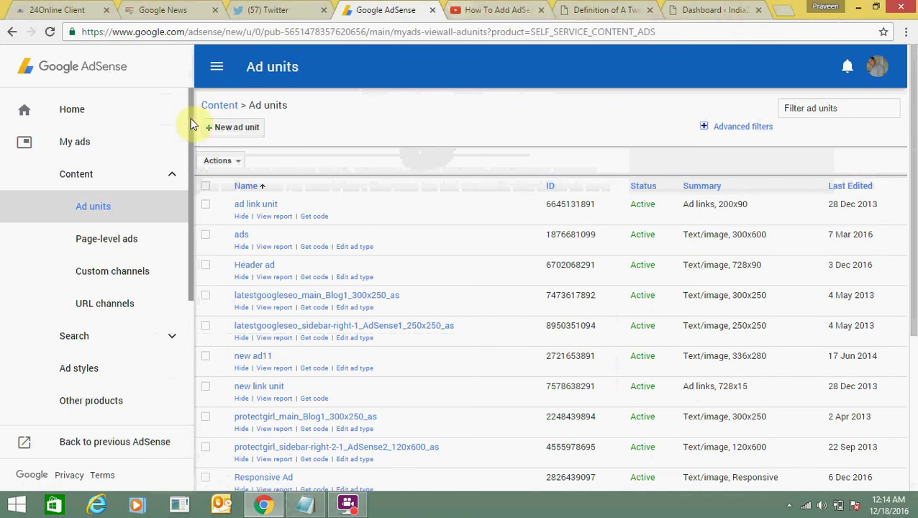
{"action": "left_click", "coordinate": [322, 220]}
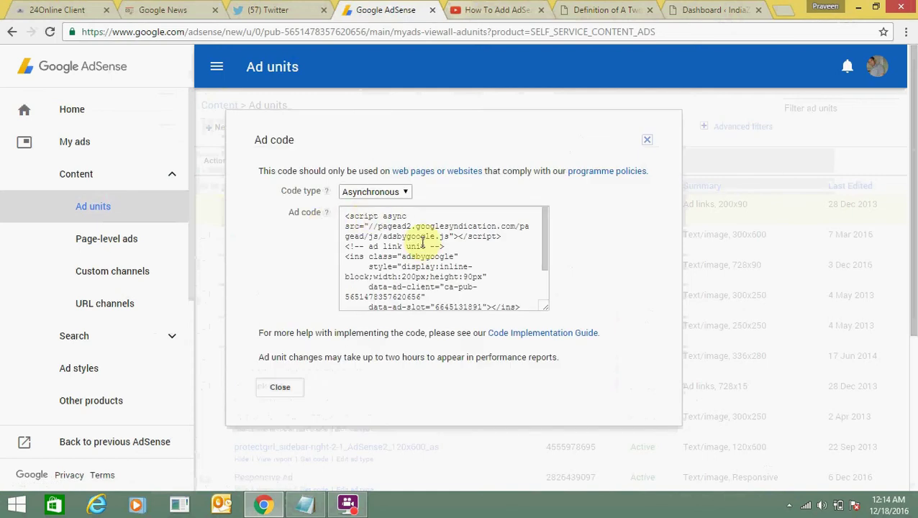
{"action": "left_click", "coordinate": [423, 242]}
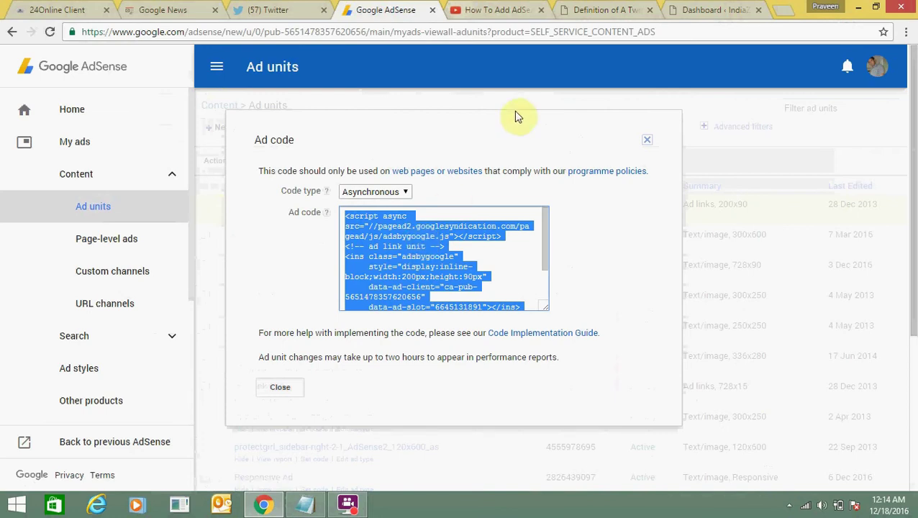
{"action": "left_click", "coordinate": [516, 84]}
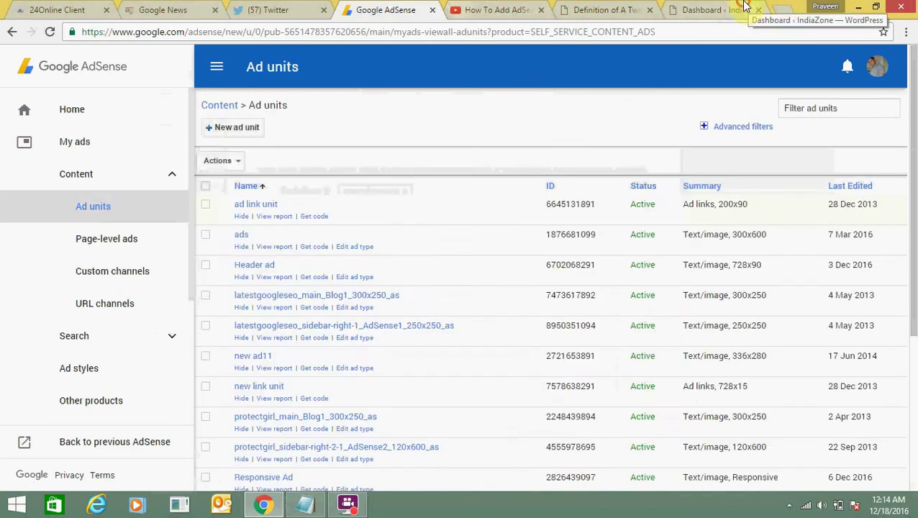
{"action": "left_click", "coordinate": [751, 7]}
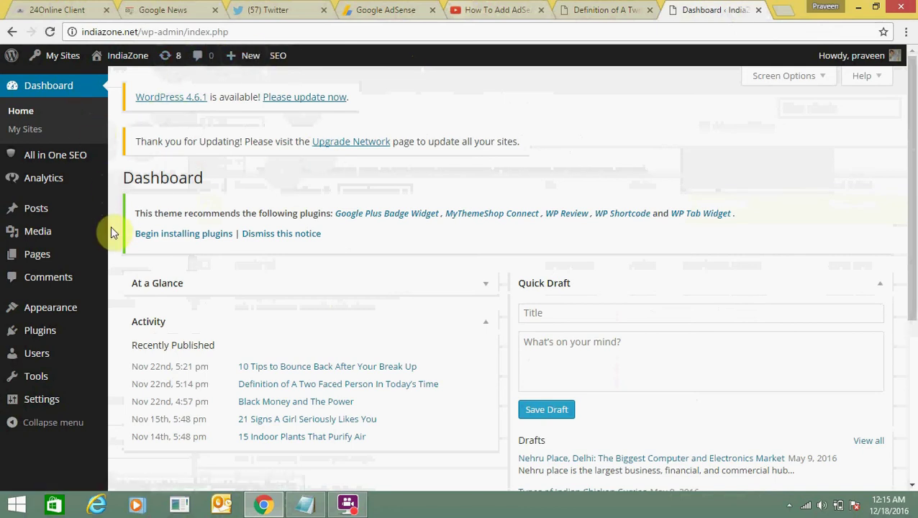
Step: Go to Plugins in the IndiaZone admin sidebar
{"action": "left_click", "coordinate": [61, 332]}
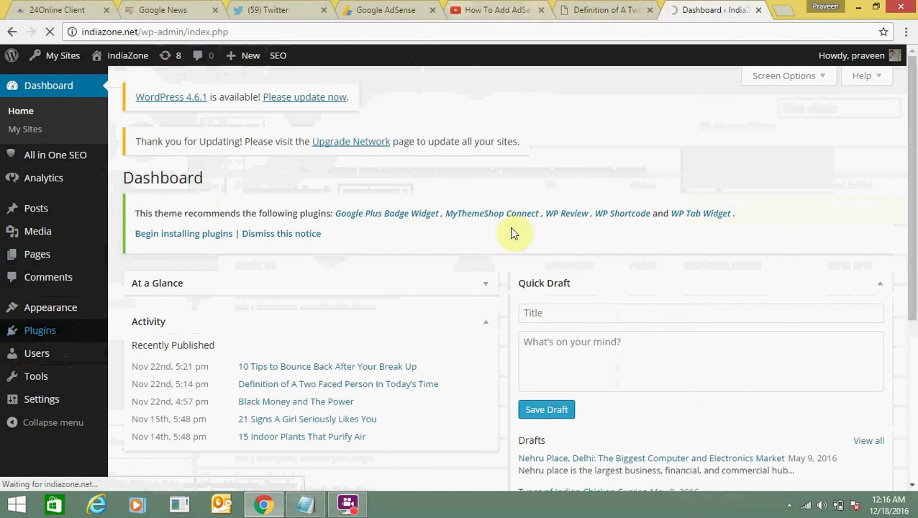
Step: From the Two Faced Person post, follow the 'How To Add a YouTube Video into a PowerPoint 2010 Presentation' link
{"action": "left_click", "coordinate": [625, 8]}
{"action": "left_click_drag", "start_coordinate": [912, 182], "coordinate": [913, 245]}
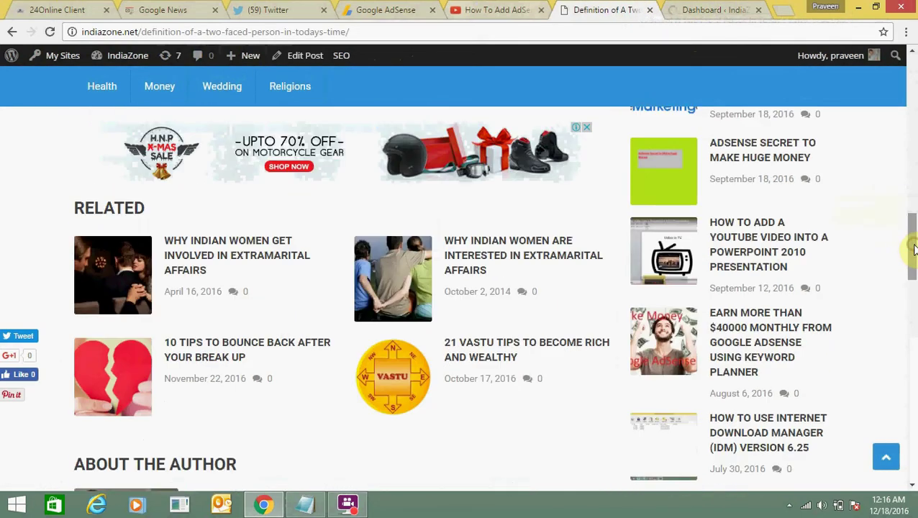
{"action": "left_click", "coordinate": [759, 244]}
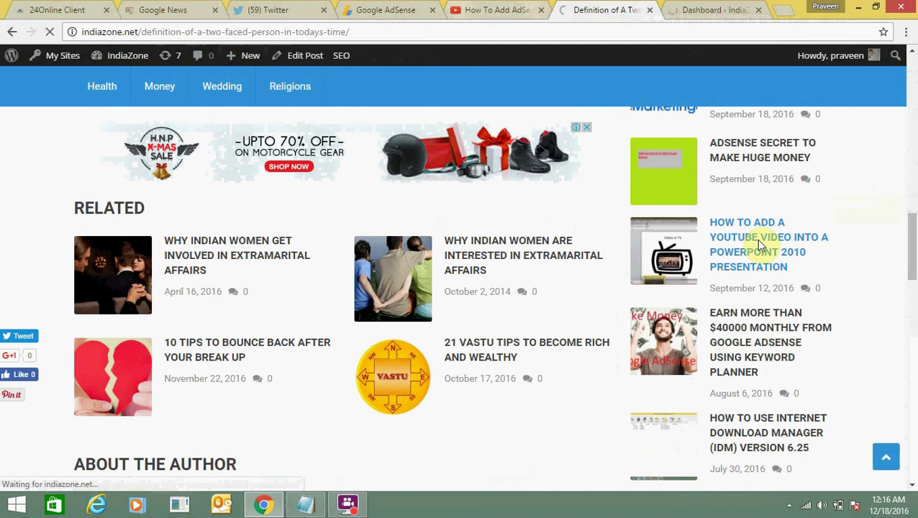
Step: Replace the 404 page with the IndiaZone dashboard via My Sites > IndiaZone > Dashboard
{"action": "left_click", "coordinate": [756, 239]}
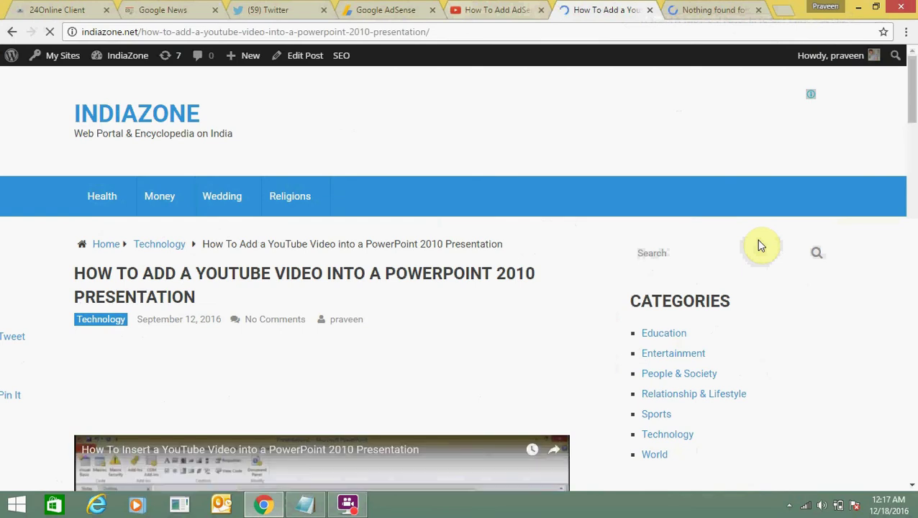
{"action": "left_click", "coordinate": [712, 8]}
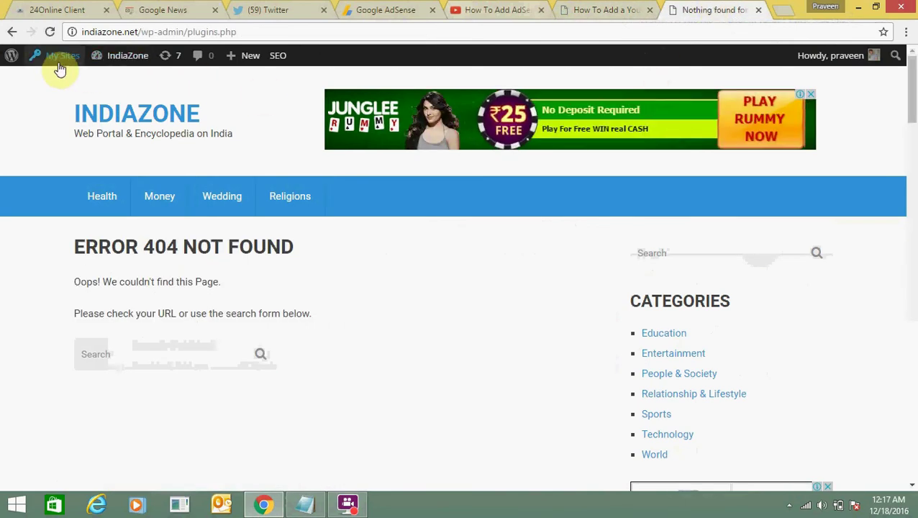
{"action": "mouse_move", "coordinate": [60, 66]}
{"action": "mouse_move", "coordinate": [72, 106]}
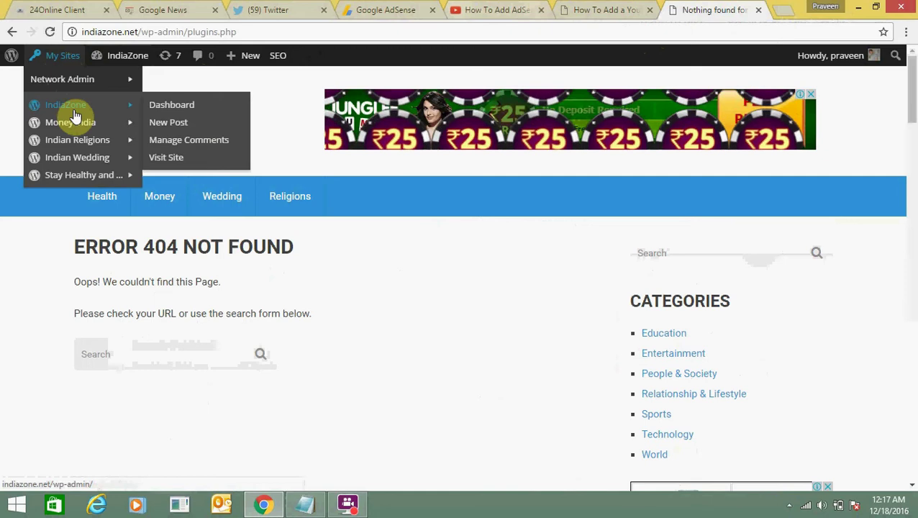
{"action": "left_click", "coordinate": [163, 108]}
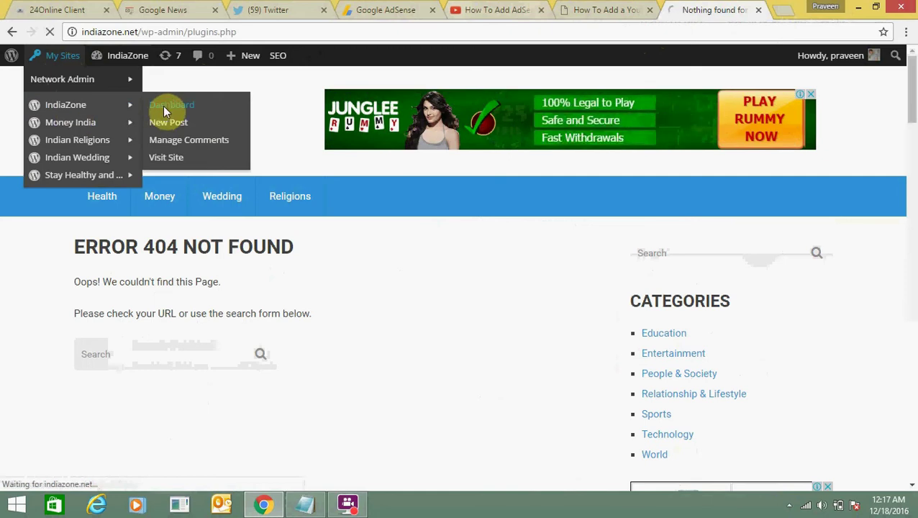
Step: Scroll through the YouTube-into-PowerPoint post to check the ad above its video
{"action": "left_click", "coordinate": [612, 6]}
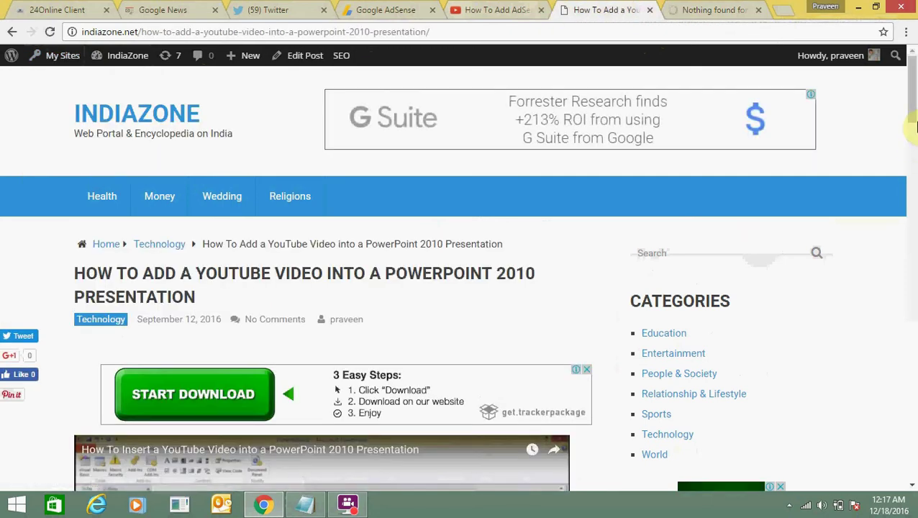
{"action": "mouse_move", "coordinate": [913, 111]}
{"action": "left_mouse_down"}
{"action": "mouse_move", "coordinate": [915, 192]}
{"action": "mouse_move", "coordinate": [914, 113]}
{"action": "mouse_move", "coordinate": [913, 128]}
{"action": "left_mouse_up"}
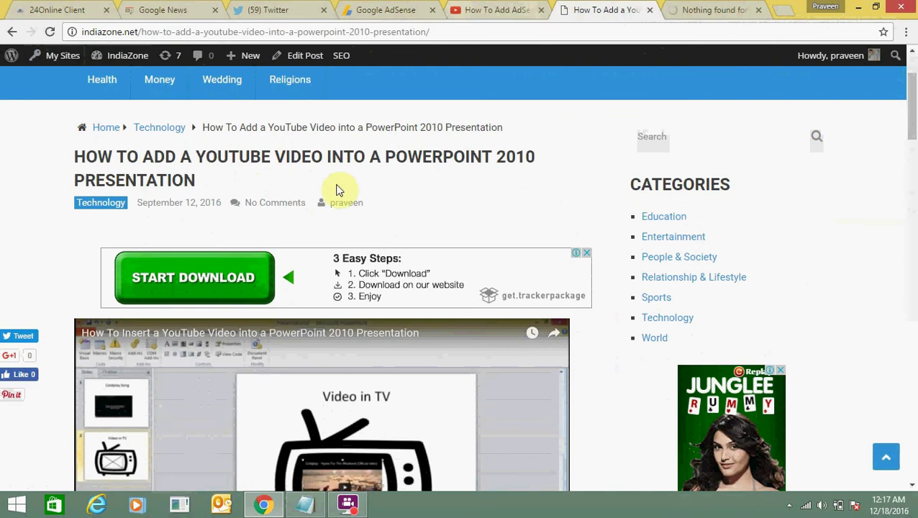
{"action": "left_click_drag", "start_coordinate": [141, 150], "coordinate": [197, 189]}
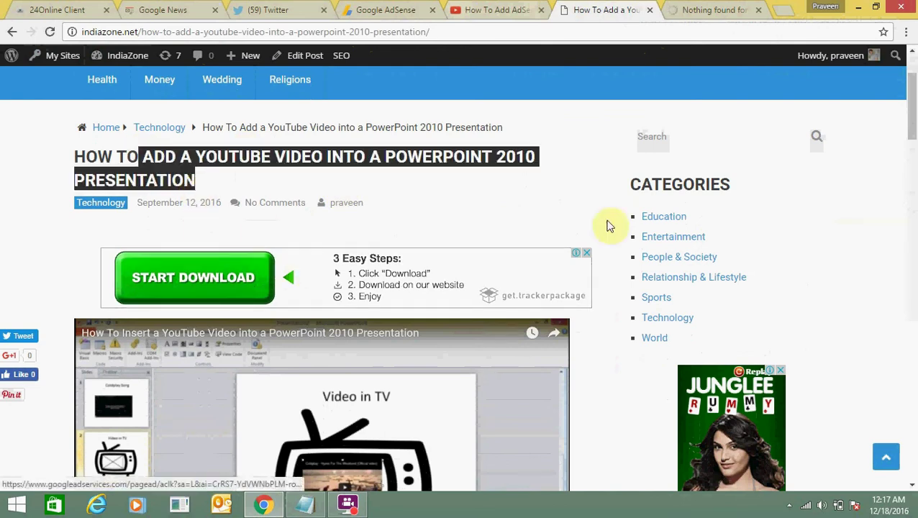
{"action": "left_click_drag", "start_coordinate": [911, 118], "coordinate": [914, 180]}
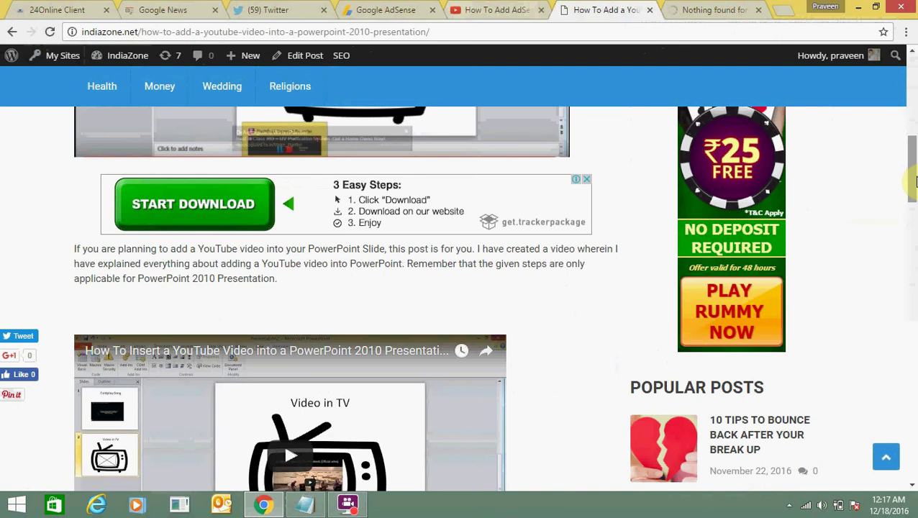
{"action": "left_click_drag", "start_coordinate": [914, 182], "coordinate": [912, 113]}
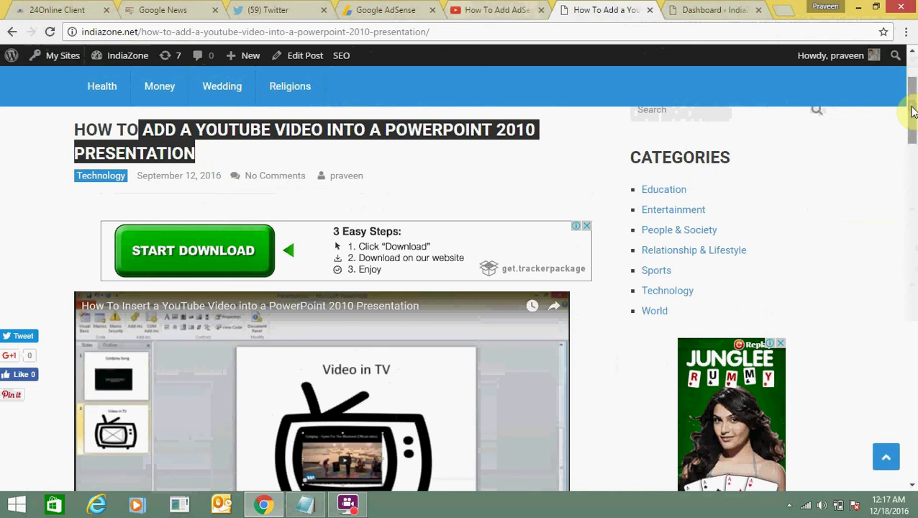
{"action": "left_click", "coordinate": [700, 13]}
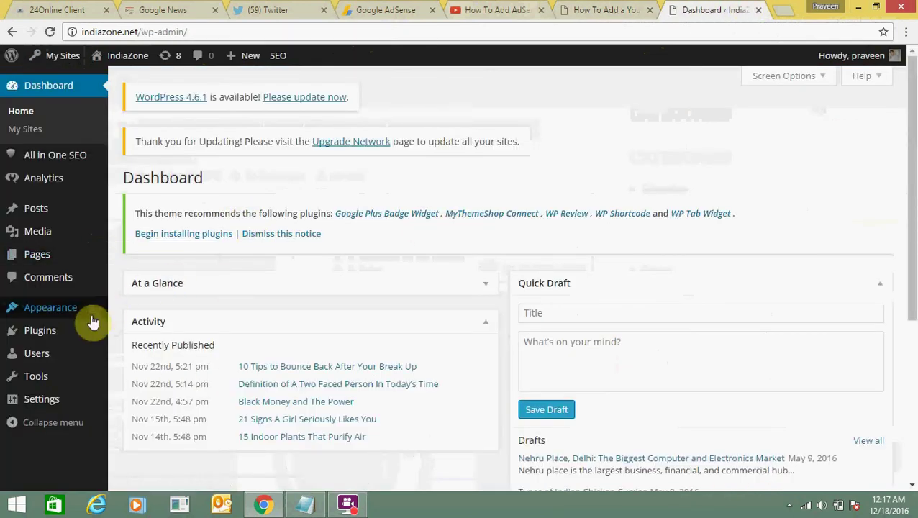
{"action": "left_click", "coordinate": [59, 330]}
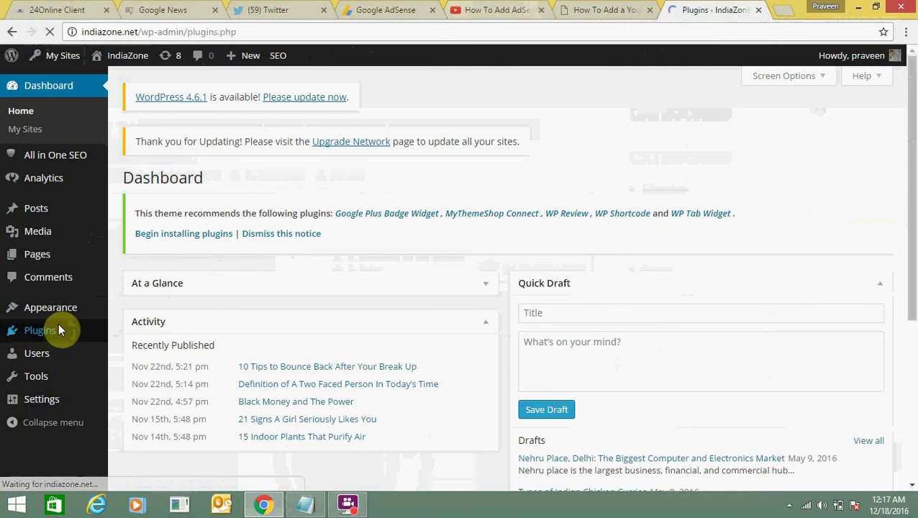
{"action": "mouse_move", "coordinate": [59, 330]}
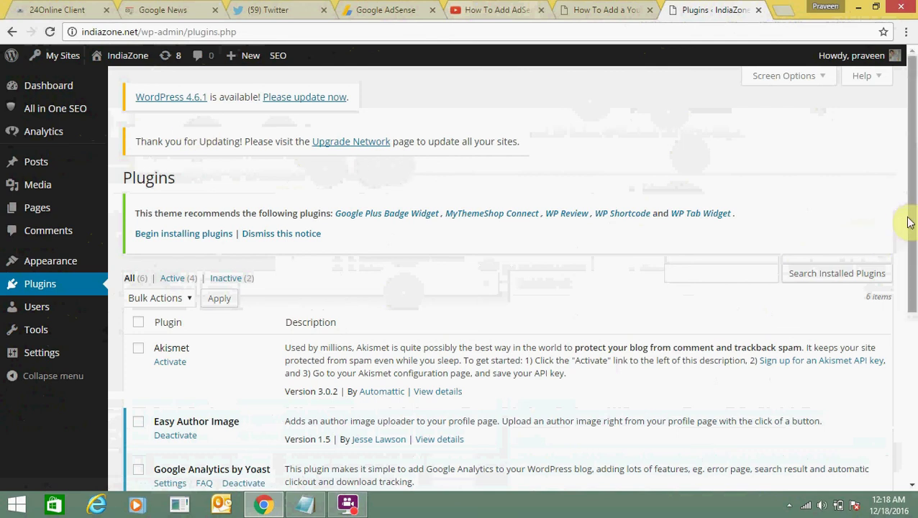
{"action": "left_click_drag", "start_coordinate": [908, 223], "coordinate": [912, 385]}
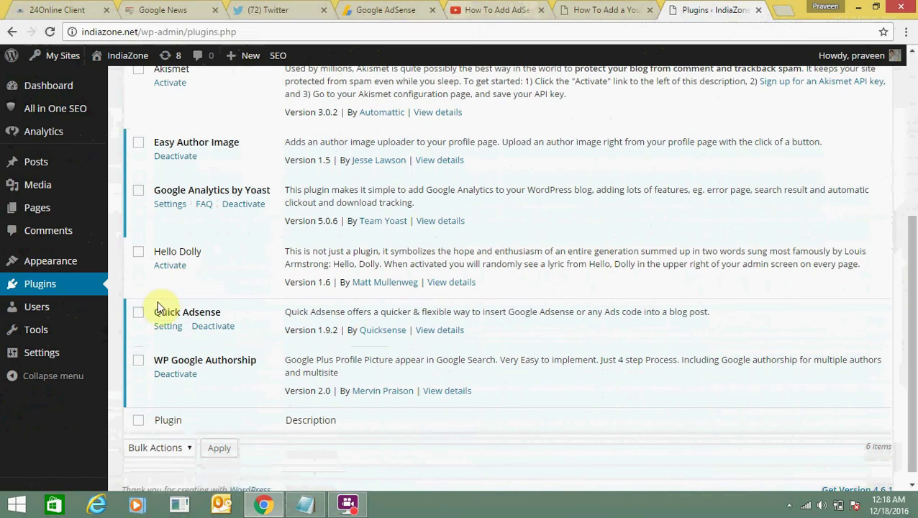
{"action": "left_click_drag", "start_coordinate": [151, 312], "coordinate": [240, 318]}
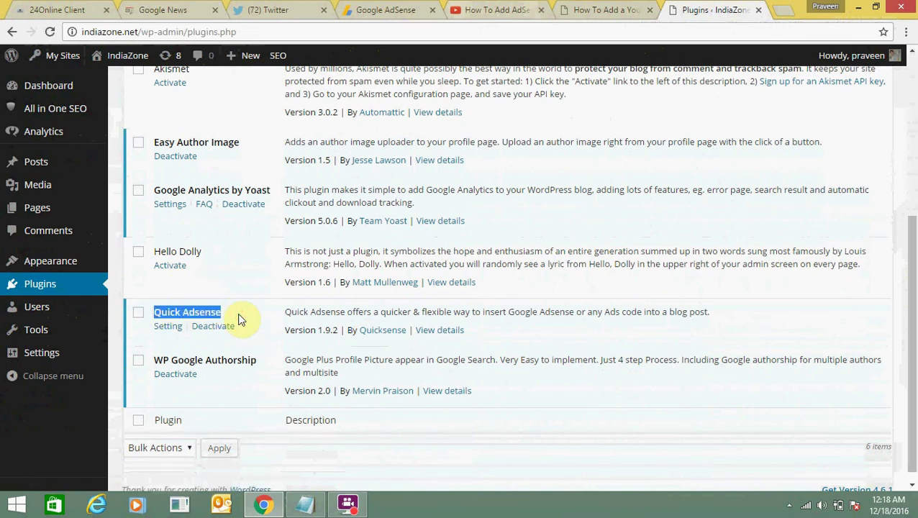
{"action": "left_click_drag", "start_coordinate": [911, 320], "coordinate": [913, 192]}
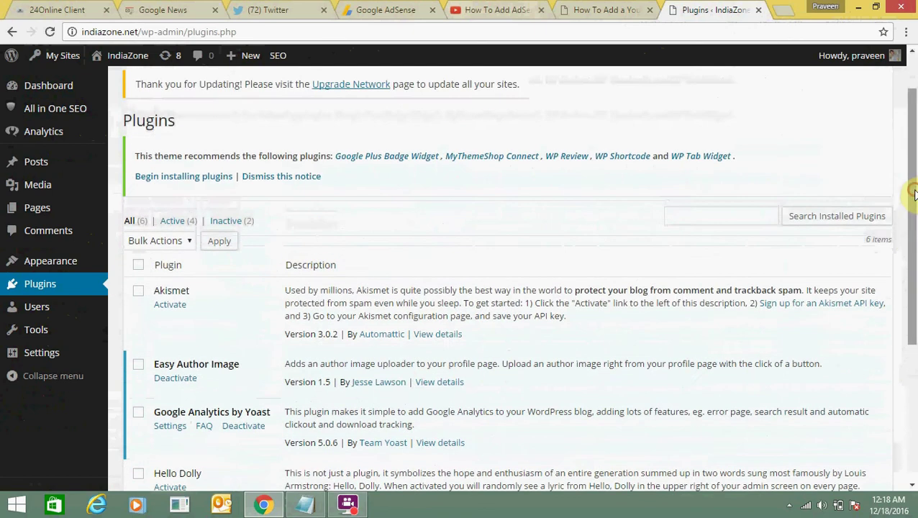
{"action": "left_click", "coordinate": [761, 215]}
{"action": "left_click_drag", "start_coordinate": [915, 224], "coordinate": [912, 357]}
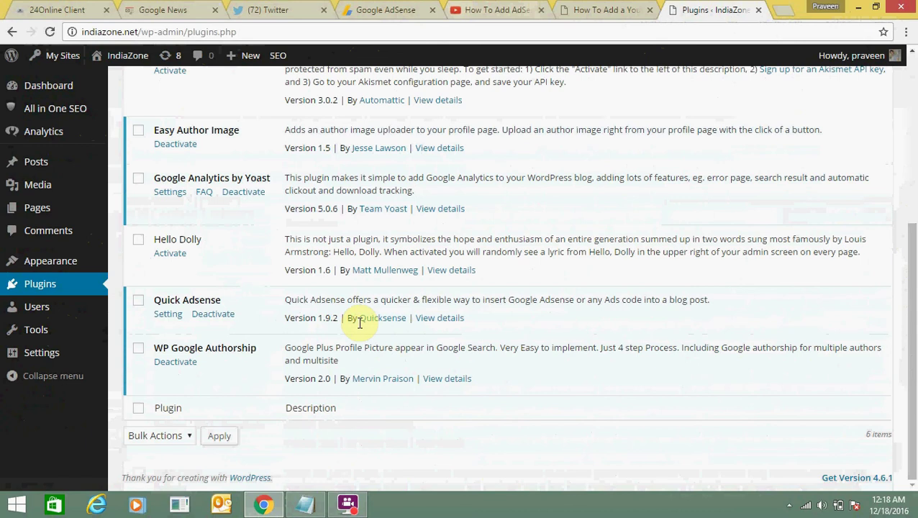
{"action": "left_click_drag", "start_coordinate": [360, 323], "coordinate": [406, 324]}
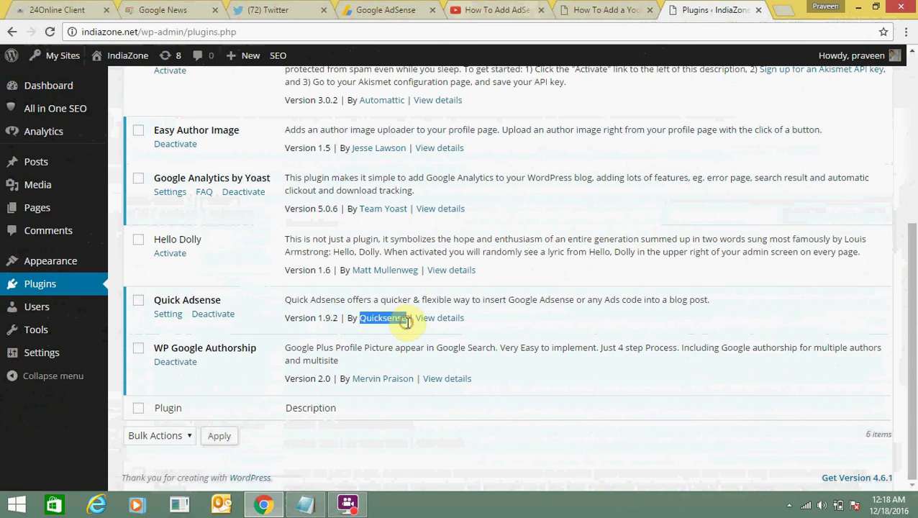
{"action": "left_click", "coordinate": [441, 324]}
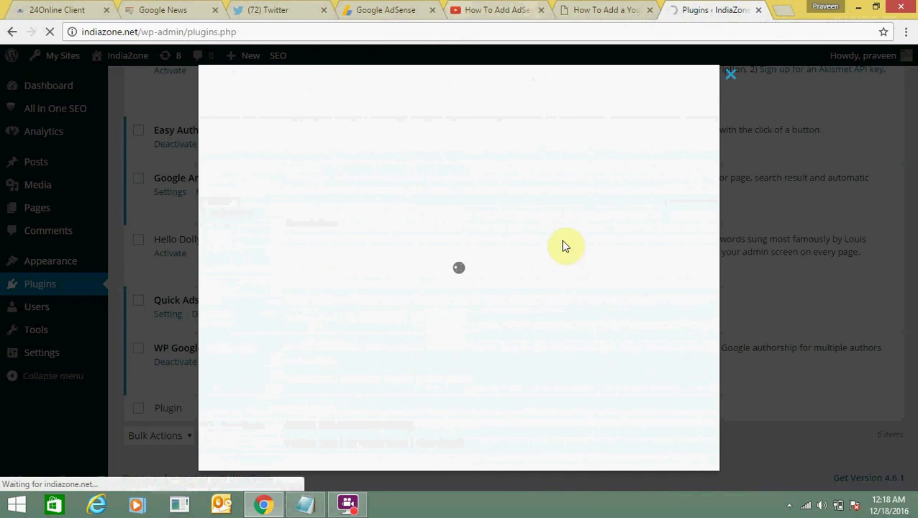
{"action": "left_click", "coordinate": [732, 76]}
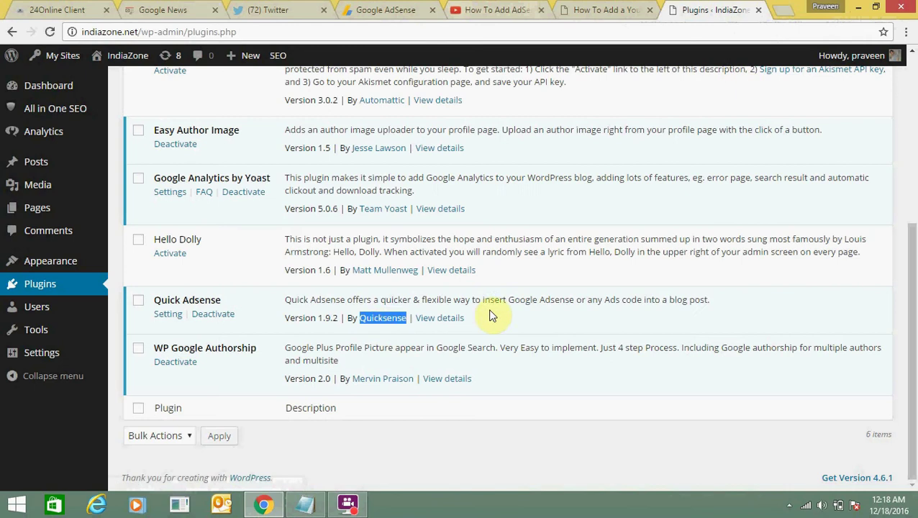
{"action": "left_click", "coordinate": [362, 322]}
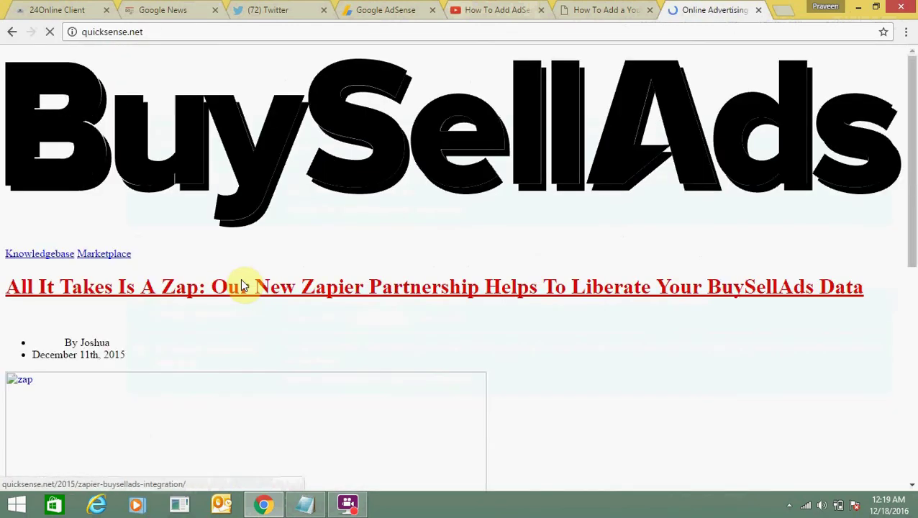
{"action": "left_click", "coordinate": [11, 32]}
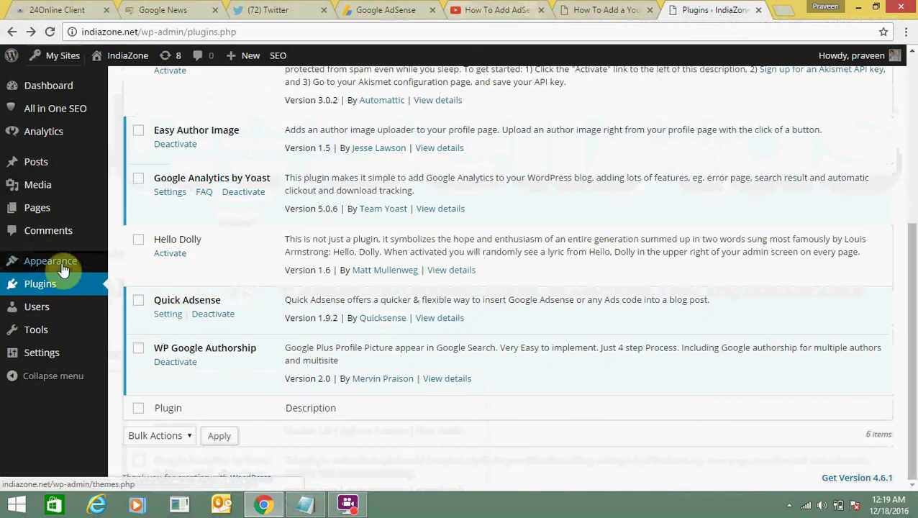
{"action": "mouse_move", "coordinate": [62, 267]}
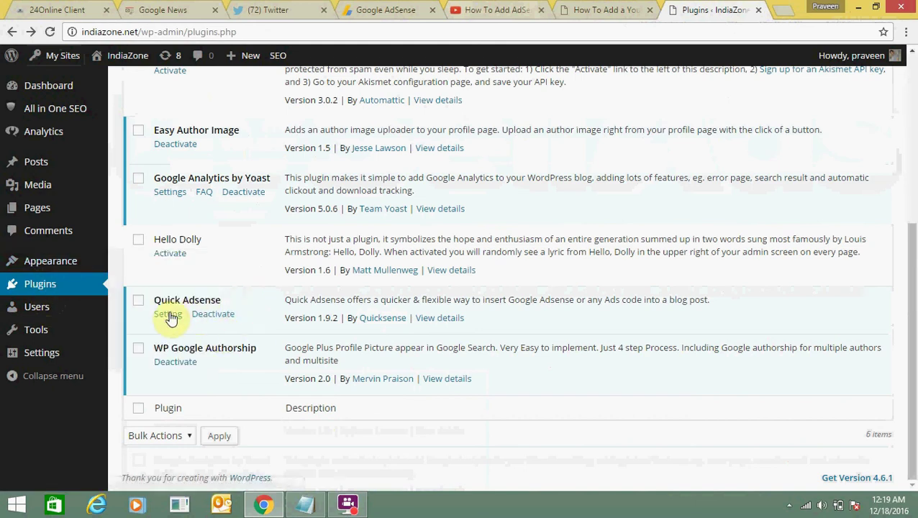
Step: Open the Quick Adsense Setting page and scroll to the Adsense Codes, noting the 3-ad limit
{"action": "left_click", "coordinate": [170, 315]}
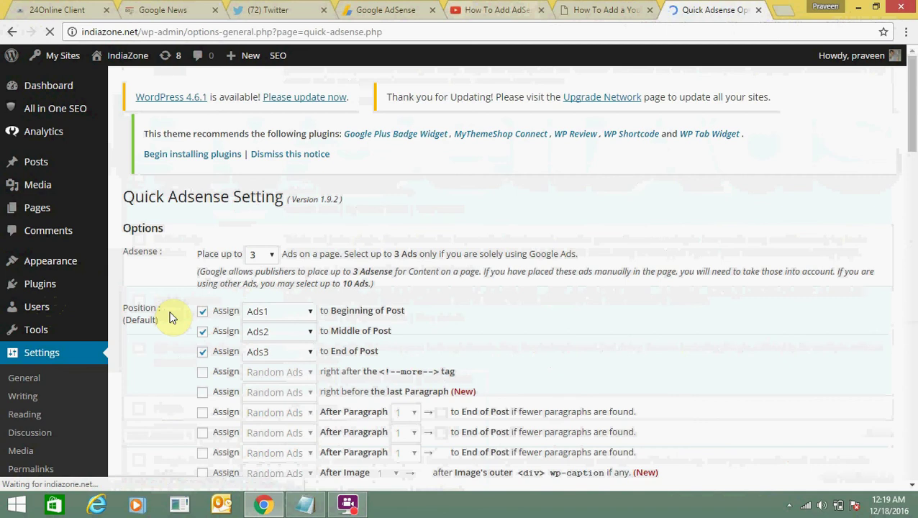
{"action": "left_click_drag", "start_coordinate": [910, 137], "coordinate": [910, 159]}
{"action": "left_click_drag", "start_coordinate": [196, 155], "coordinate": [234, 160]}
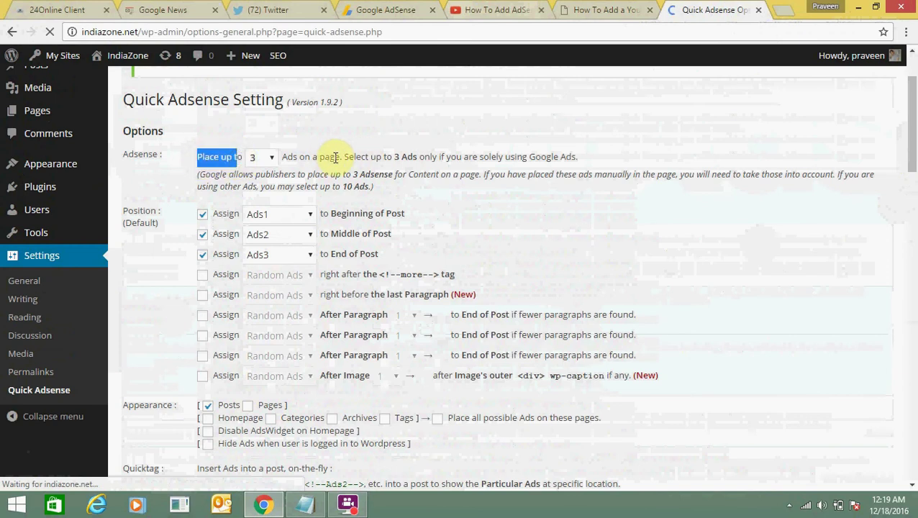
{"action": "left_click_drag", "start_coordinate": [292, 157], "coordinate": [586, 153]}
{"action": "left_click", "coordinate": [523, 154]}
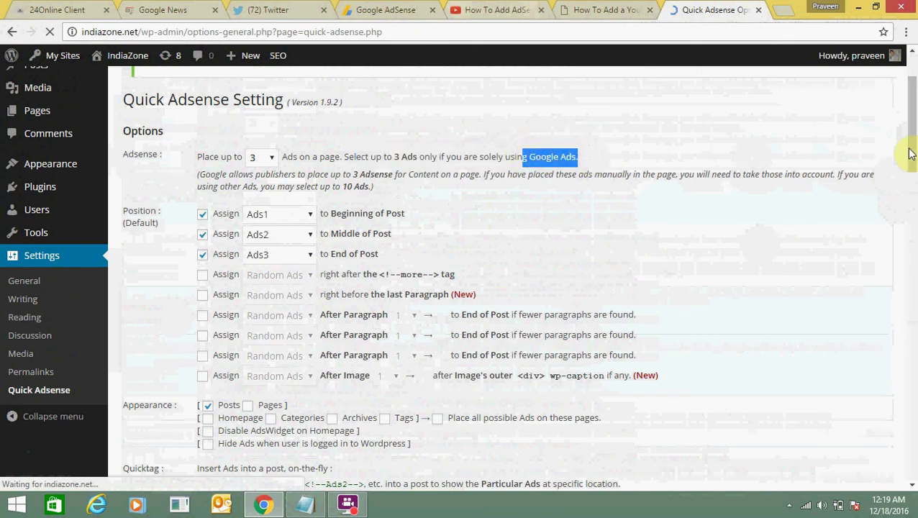
{"action": "left_click_drag", "start_coordinate": [912, 152], "coordinate": [910, 146]}
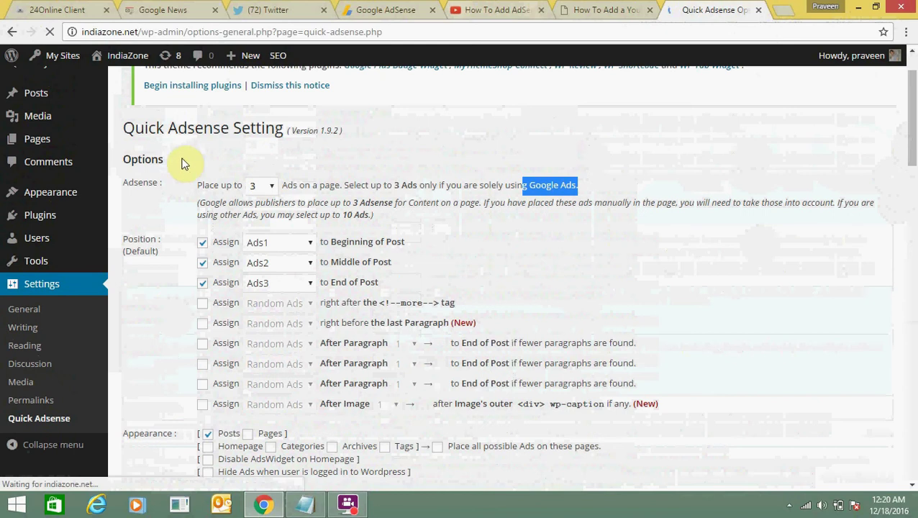
{"action": "left_click_drag", "start_coordinate": [187, 128], "coordinate": [261, 130]}
{"action": "left_click_drag", "start_coordinate": [910, 158], "coordinate": [911, 303]}
{"action": "left_click", "coordinate": [160, 152]}
Step: Review the Ads1–Ads3 code boxes and keep the ads-per-page limit at 3
{"action": "left_click_drag", "start_coordinate": [160, 152], "coordinate": [295, 208]}
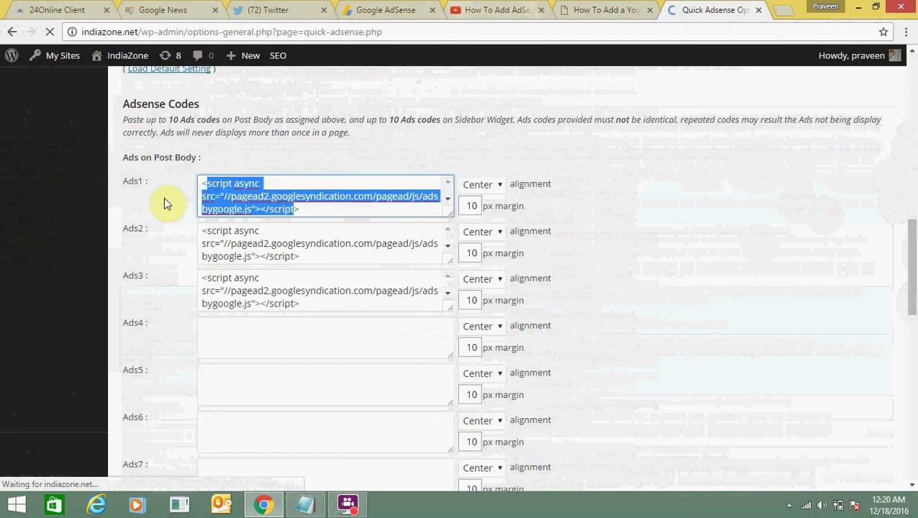
{"action": "left_click_drag", "start_coordinate": [243, 247], "coordinate": [297, 252]}
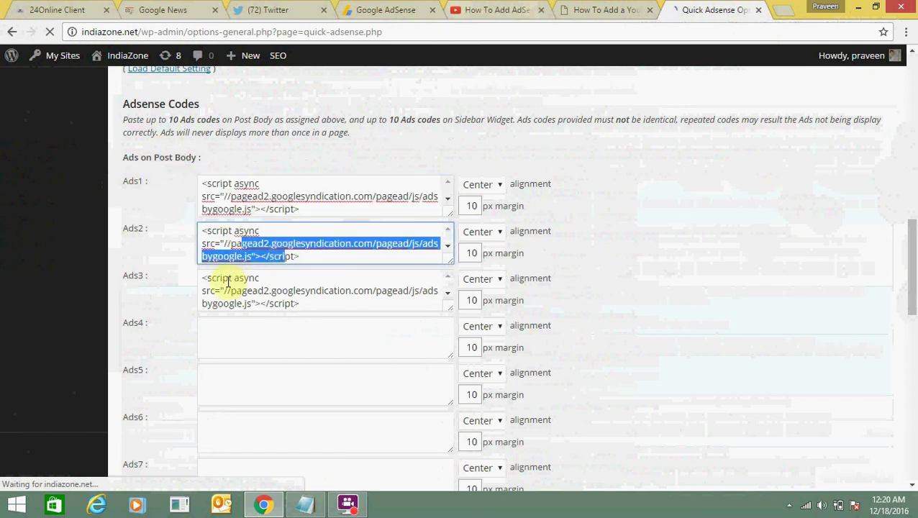
{"action": "left_click_drag", "start_coordinate": [229, 274], "coordinate": [302, 307]}
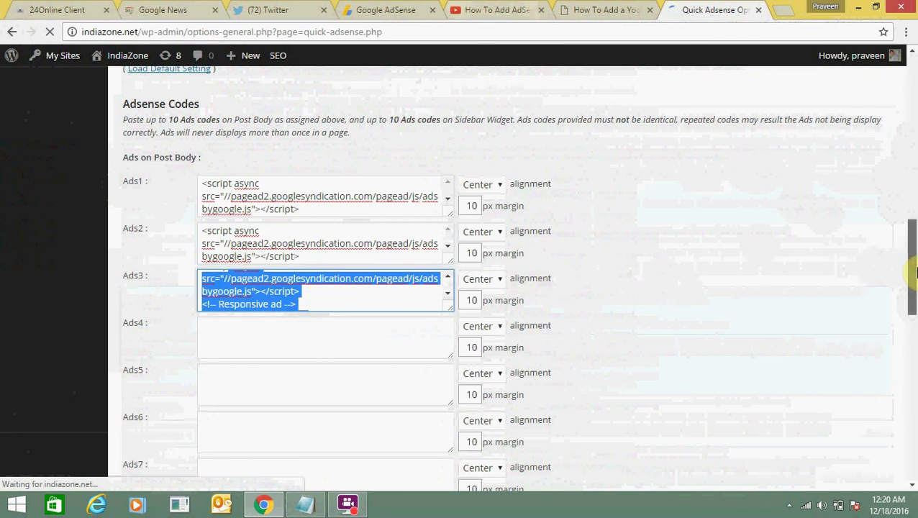
{"action": "left_click_drag", "start_coordinate": [913, 271], "coordinate": [914, 100]}
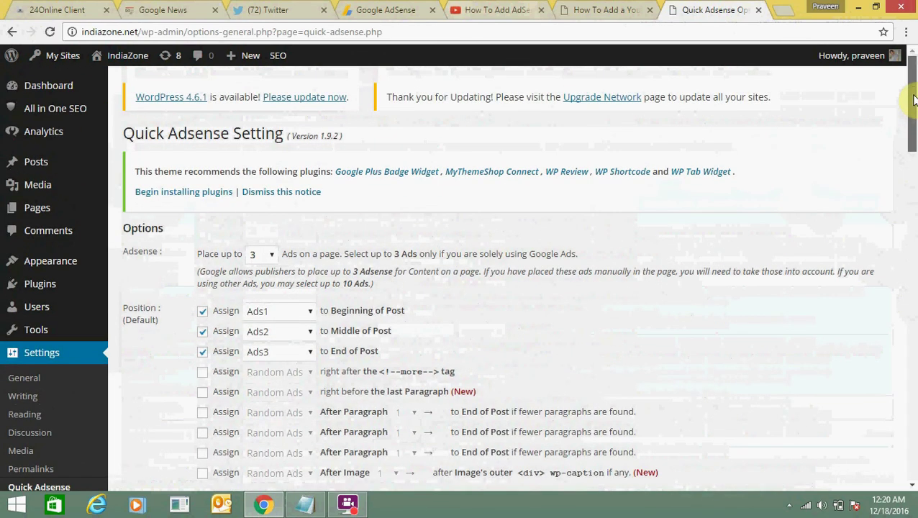
{"action": "left_click", "coordinate": [269, 254]}
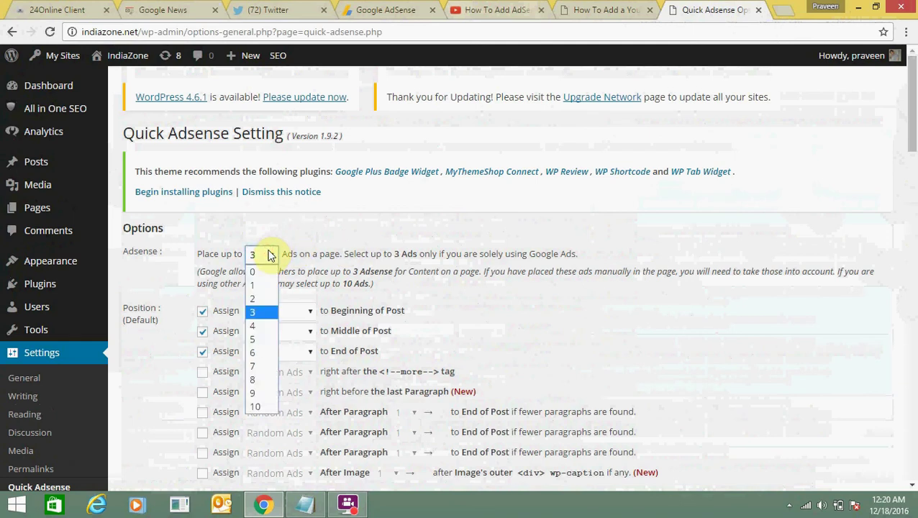
{"action": "left_click", "coordinate": [345, 245]}
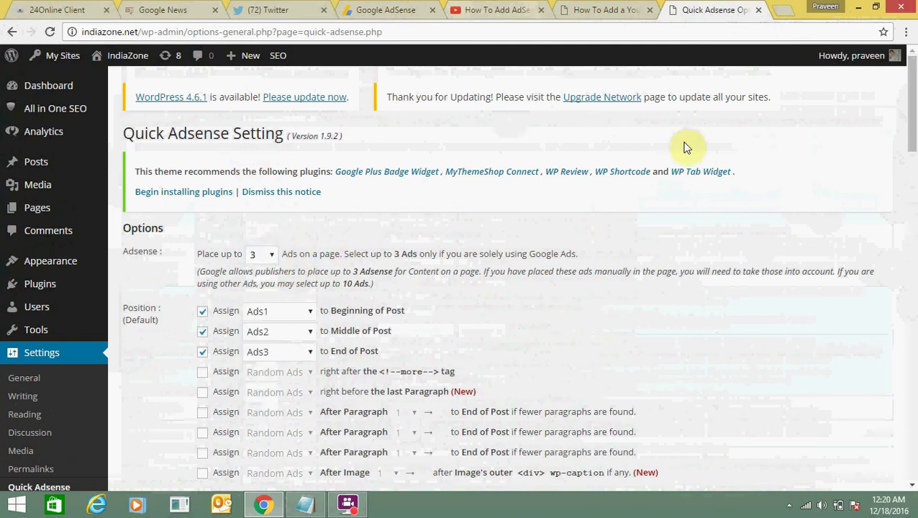
Step: Review the Quick Adsense position options assigning ads to the beginning and middle of posts
{"action": "left_click_drag", "start_coordinate": [912, 143], "coordinate": [903, 486]}
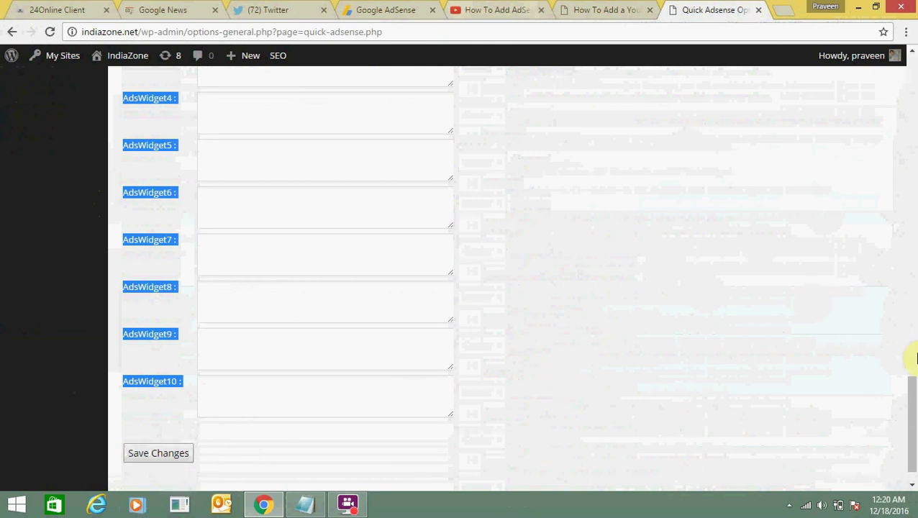
{"action": "left_click_drag", "start_coordinate": [903, 408], "coordinate": [912, 57]}
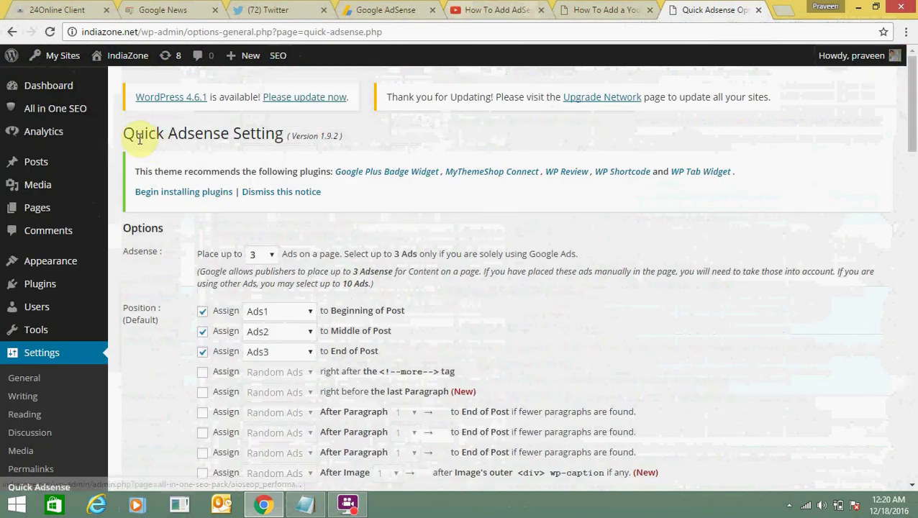
{"action": "left_click_drag", "start_coordinate": [131, 134], "coordinate": [221, 139]}
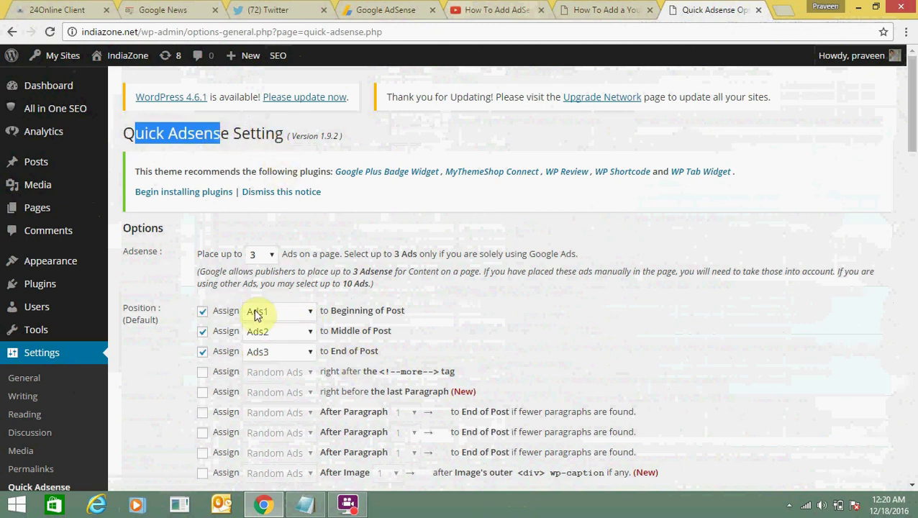
{"action": "left_click", "coordinate": [203, 330]}
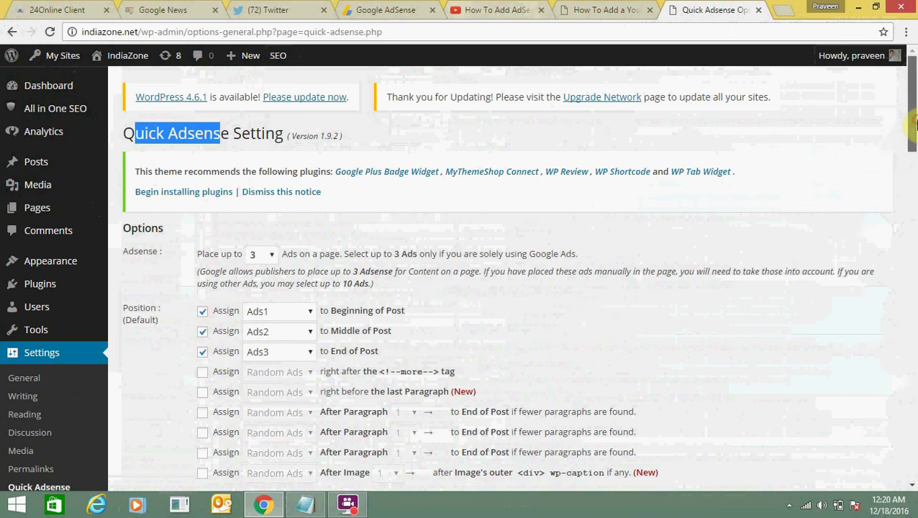
{"action": "scroll", "coordinate": [898, 152], "scroll_direction": "down", "scroll_amount": 2}
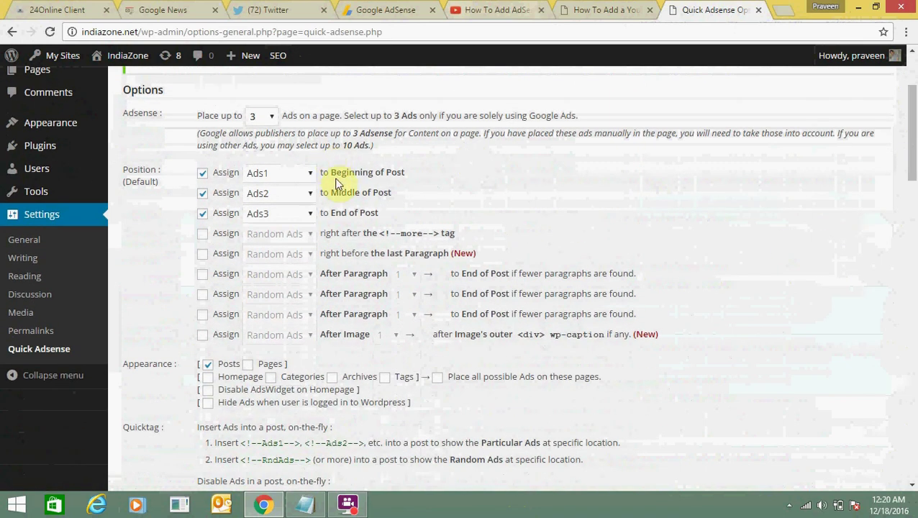
{"action": "left_click_drag", "start_coordinate": [336, 173], "coordinate": [381, 215]}
{"action": "left_click_drag", "start_coordinate": [912, 163], "coordinate": [914, 248]}
Step: Scroll the live post to check ad placement, then go back to the Quick Adsense settings
{"action": "left_click", "coordinate": [603, 9]}
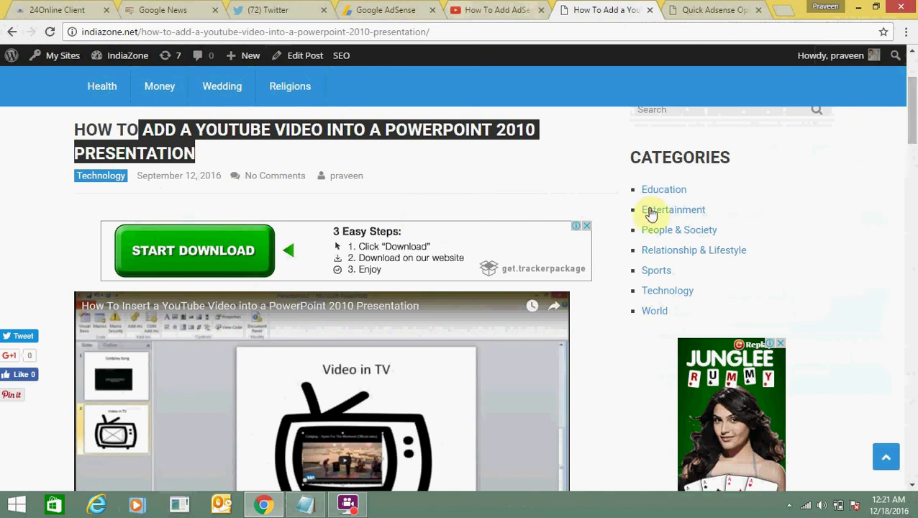
{"action": "left_click_drag", "start_coordinate": [911, 108], "coordinate": [914, 172]}
{"action": "scroll", "coordinate": [512, 277], "scroll_direction": "down", "scroll_amount": 5}
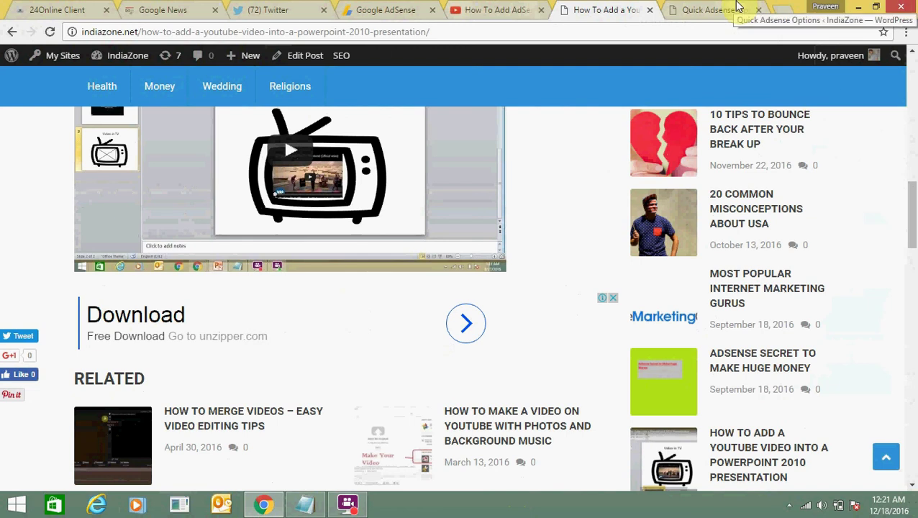
{"action": "left_click", "coordinate": [736, 5]}
{"action": "left_click_drag", "start_coordinate": [912, 204], "coordinate": [912, 230]}
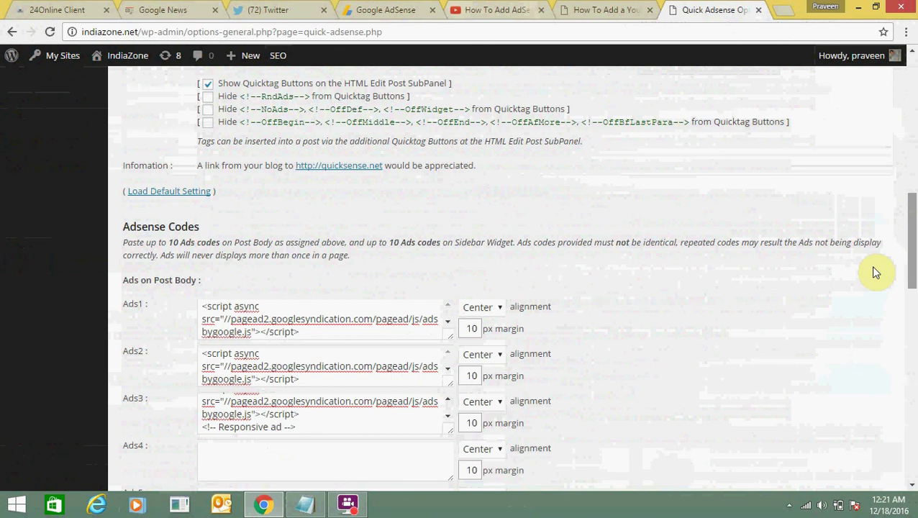
{"action": "left_click", "coordinate": [348, 503]}
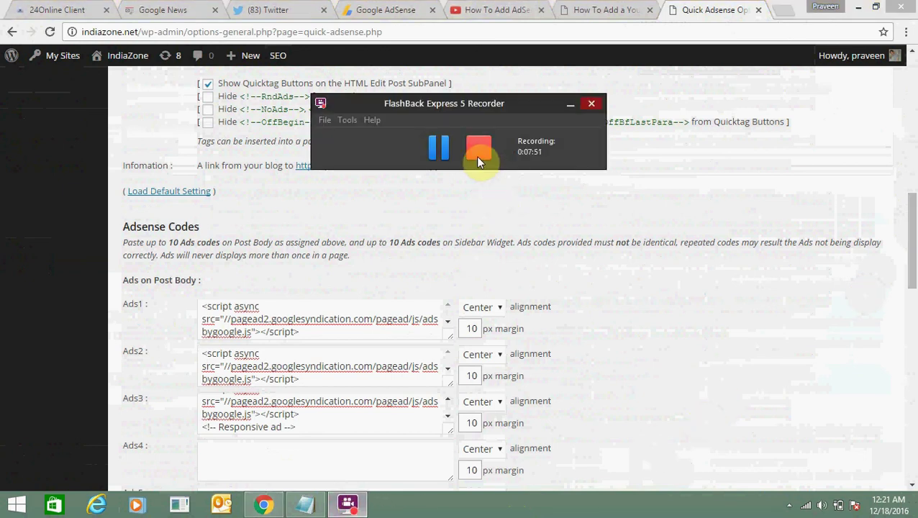